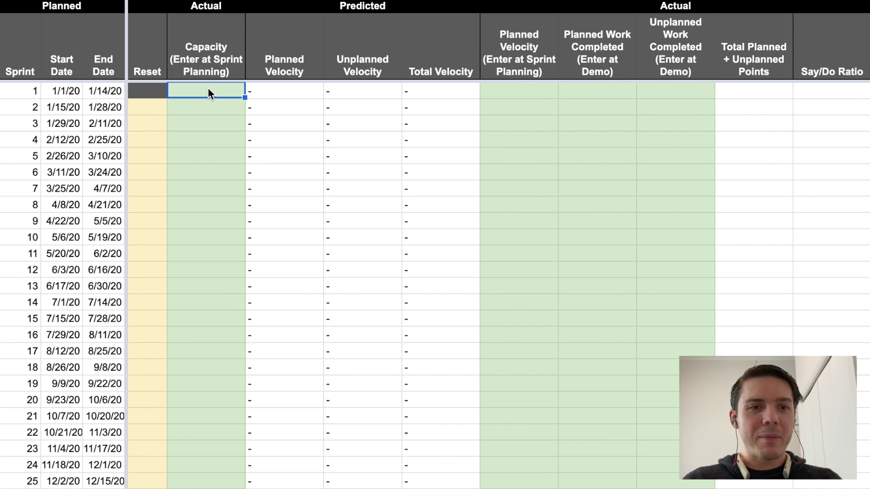
# Step: Enter a capacity of 50 and an actual planned velocity of 30 for Sprint 1
pyautogui.write('50')
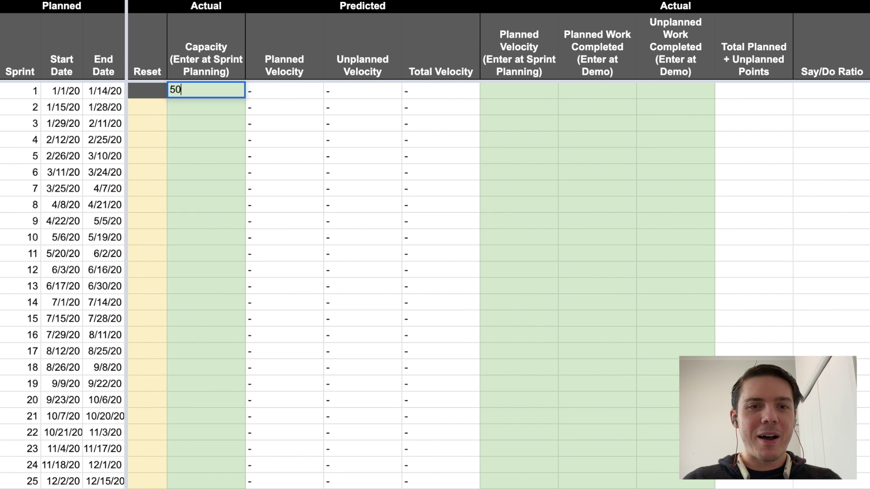
pyautogui.click(441, 91)
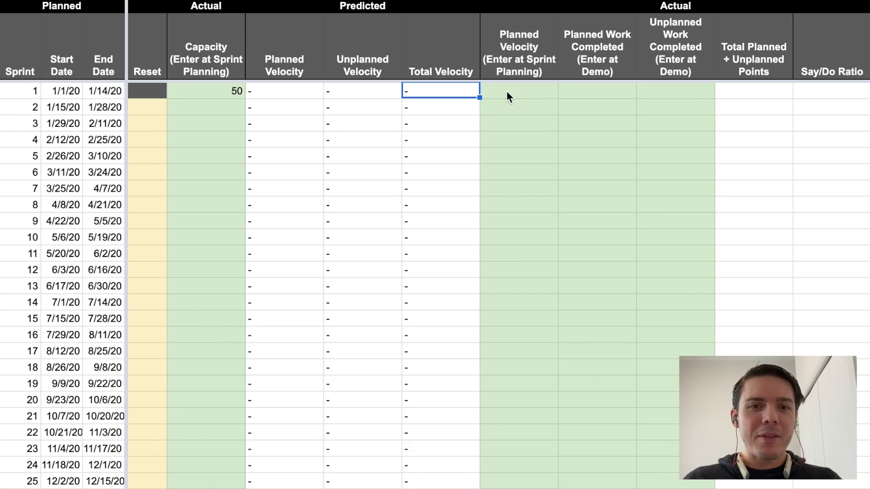
pyautogui.click(508, 95)
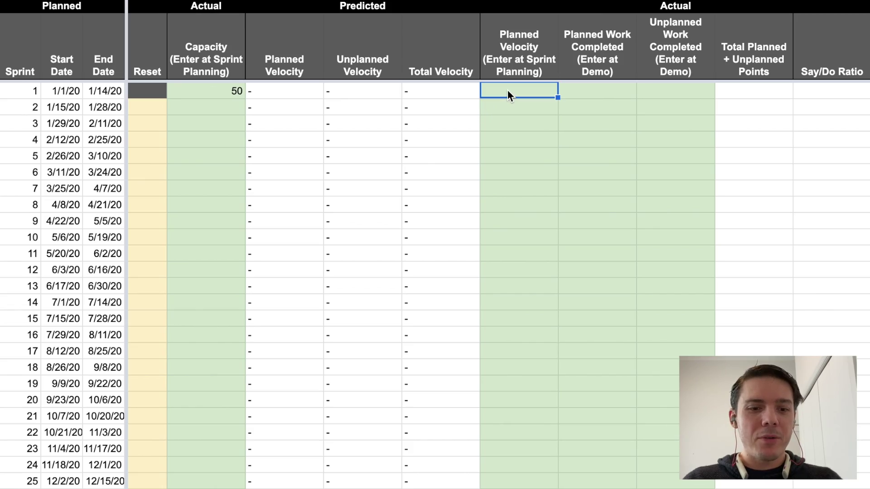
pyautogui.write('30')
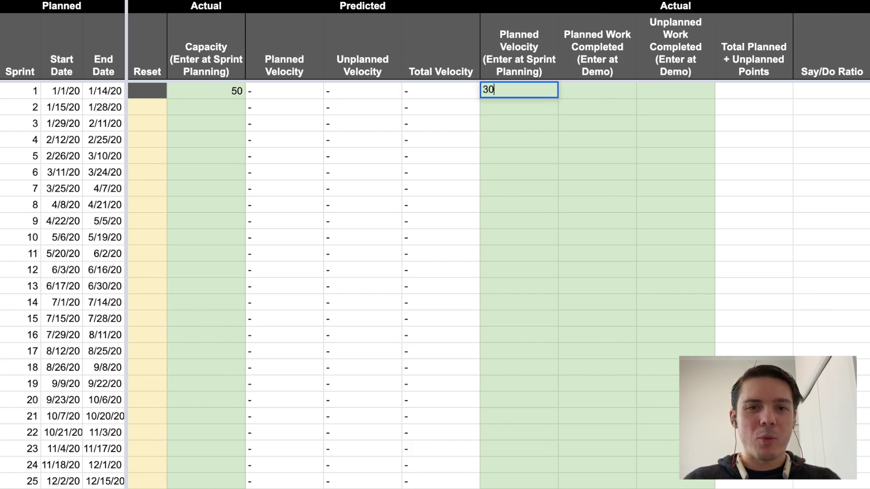
pyautogui.press('Return')
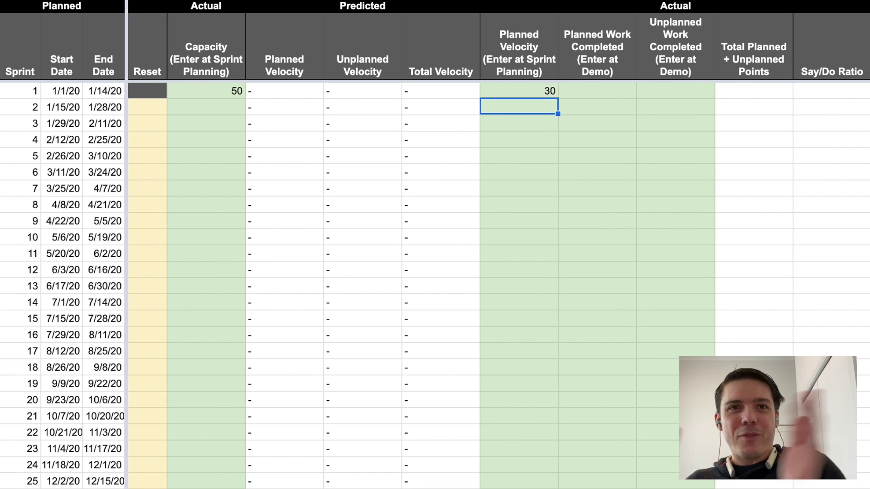
# Step: Record Sprint 1's demo results as 25 points of planned work completed and 8 points of unplanned work completed
pyautogui.click(583, 92)
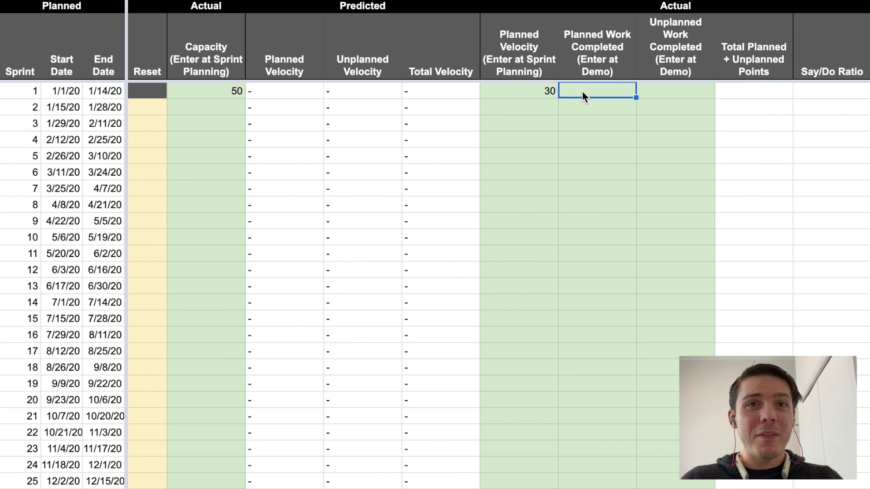
pyautogui.write('25')
pyautogui.press('Return')
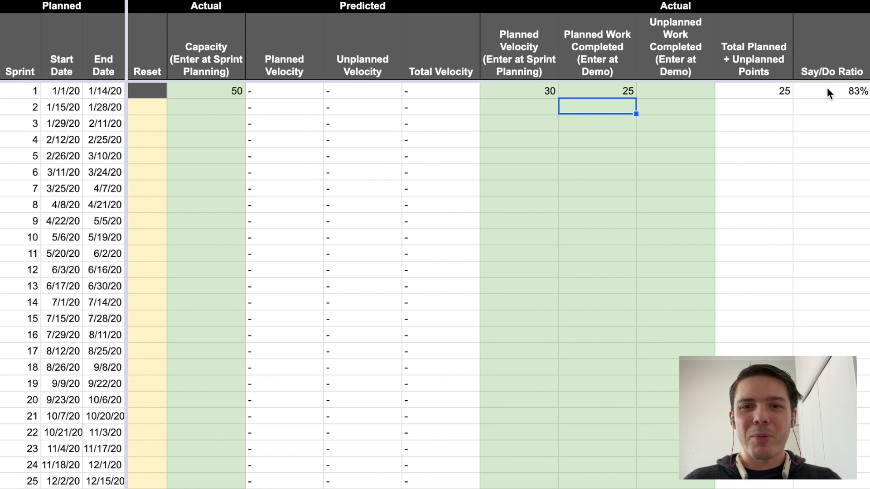
pyautogui.click(694, 93)
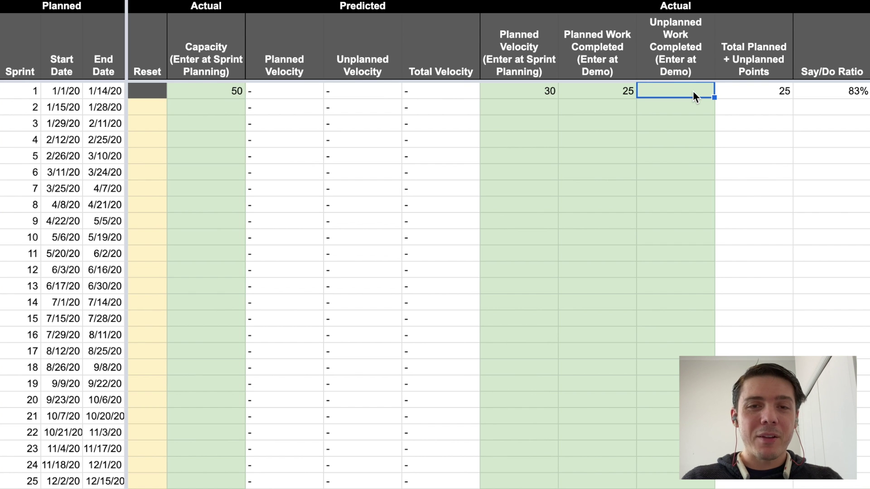
pyautogui.write('8')
pyautogui.press('Return')
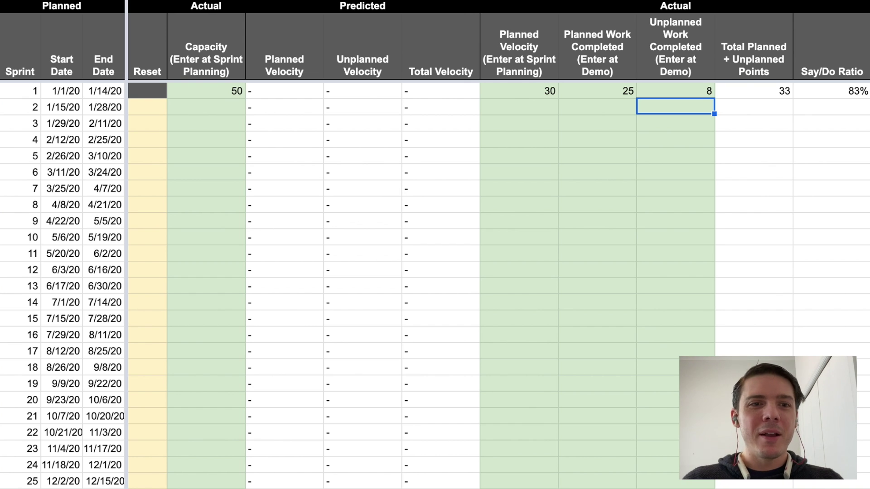
# Step: Enter a capacity of 45 and an actual planned velocity of 22 for Sprint 2
pyautogui.click(209, 107)
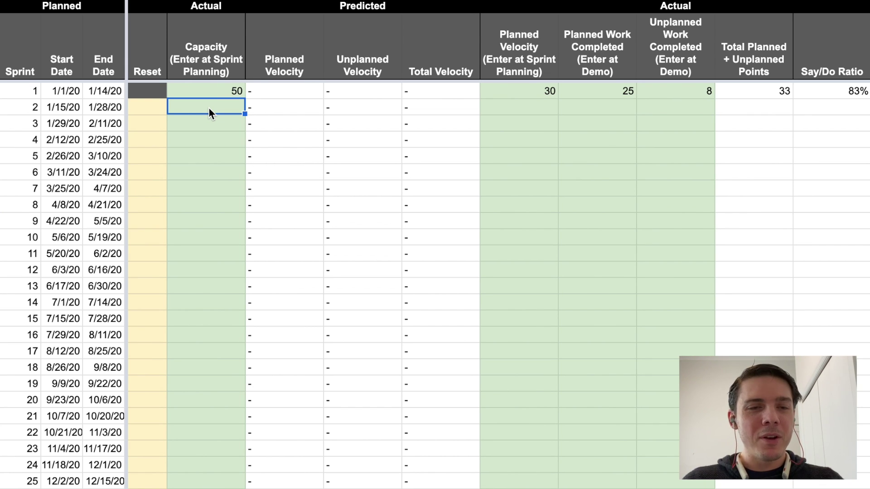
pyautogui.write('45')
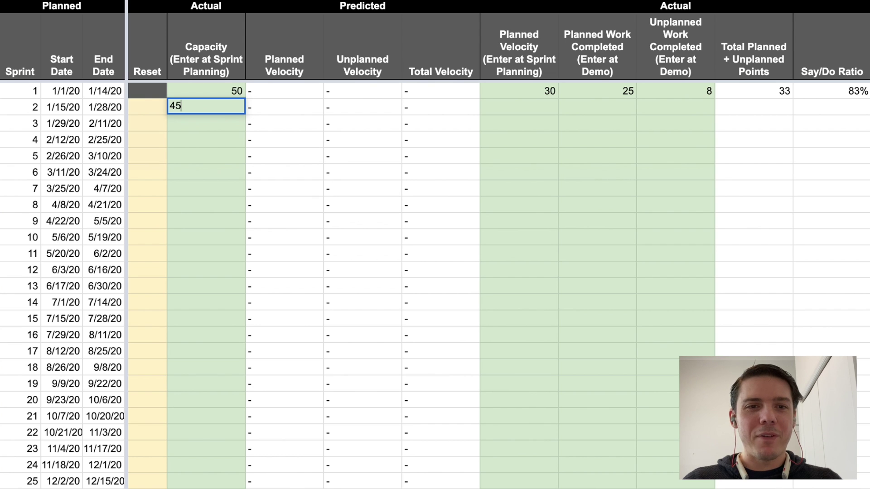
pyautogui.press('Return')
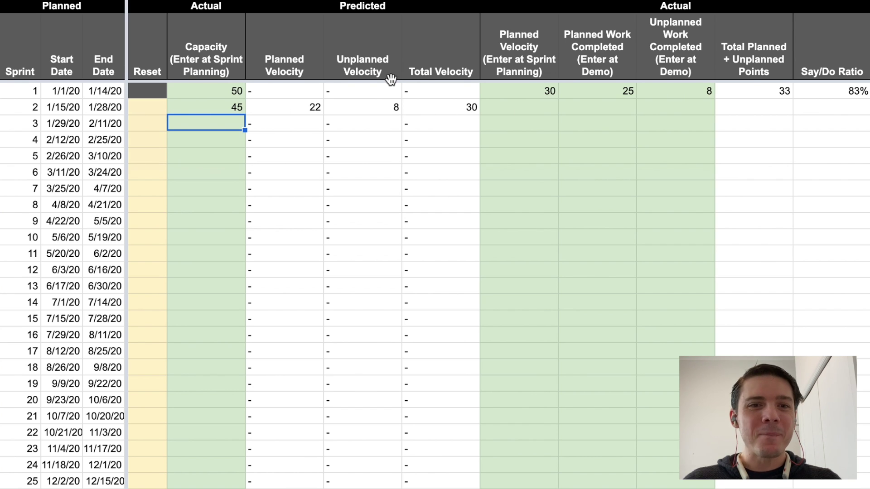
pyautogui.click(515, 111)
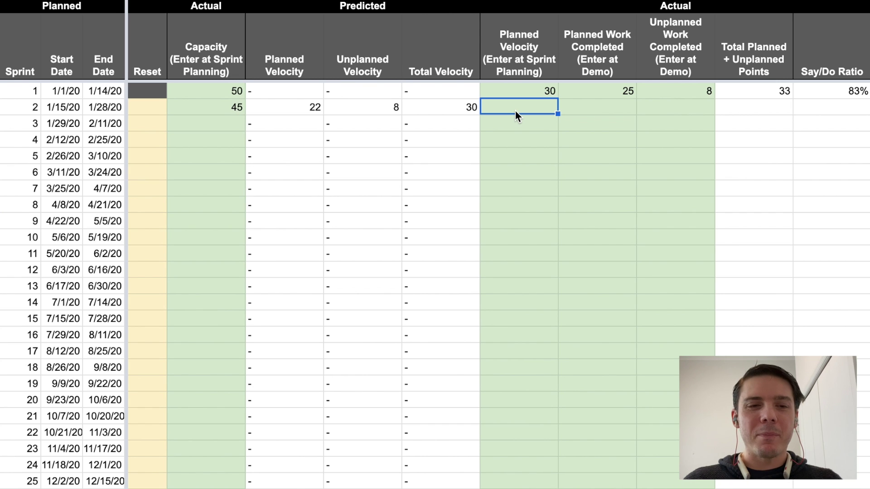
pyautogui.write('22')
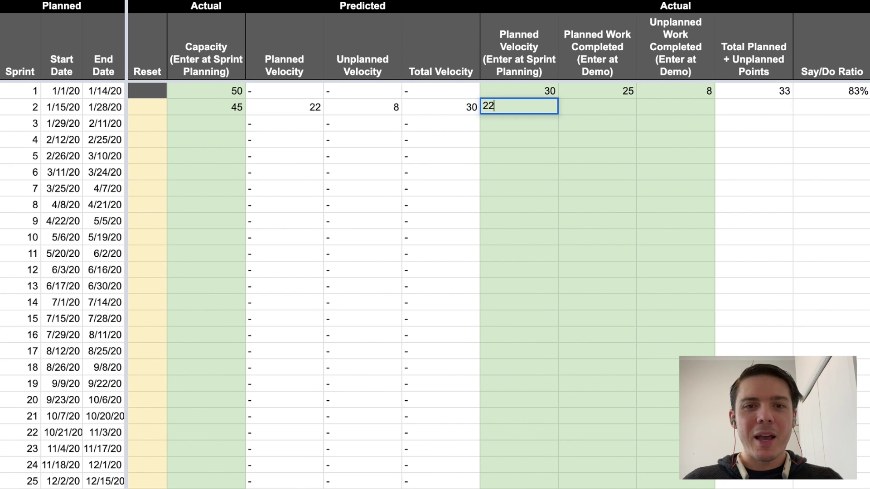
pyautogui.press('Tab')
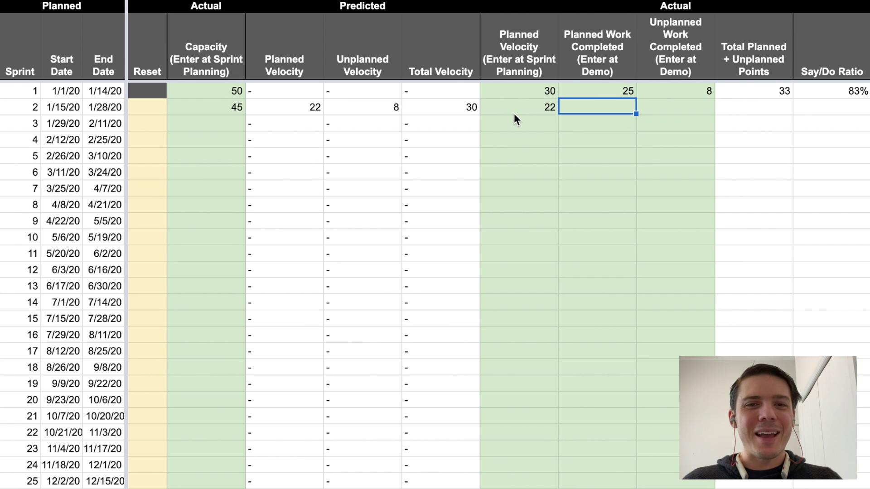
# Step: Record Sprint 2's demo results as 22 points of planned work completed and 3 points of unplanned work completed
pyautogui.write('22')
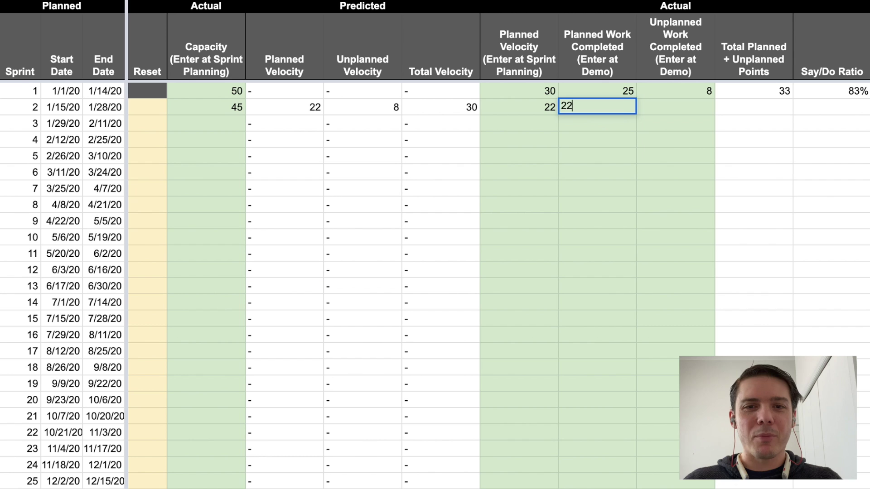
pyautogui.press('Tab')
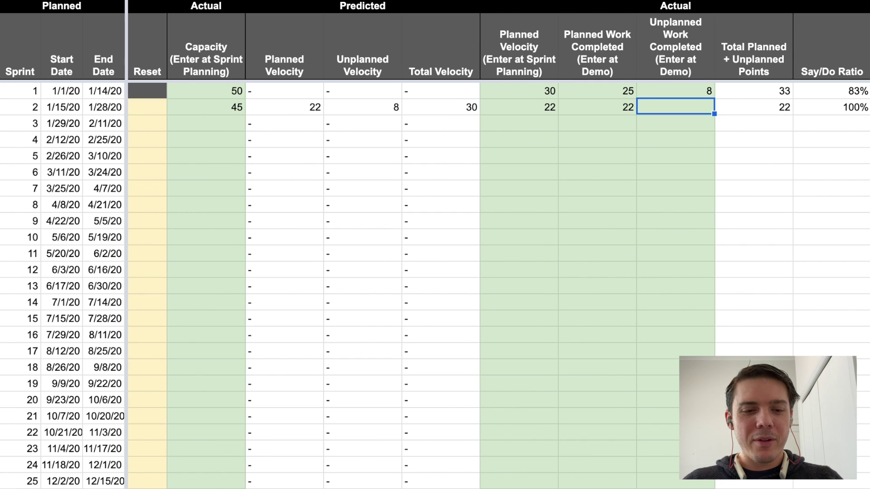
pyautogui.write('3')
pyautogui.press('Return')
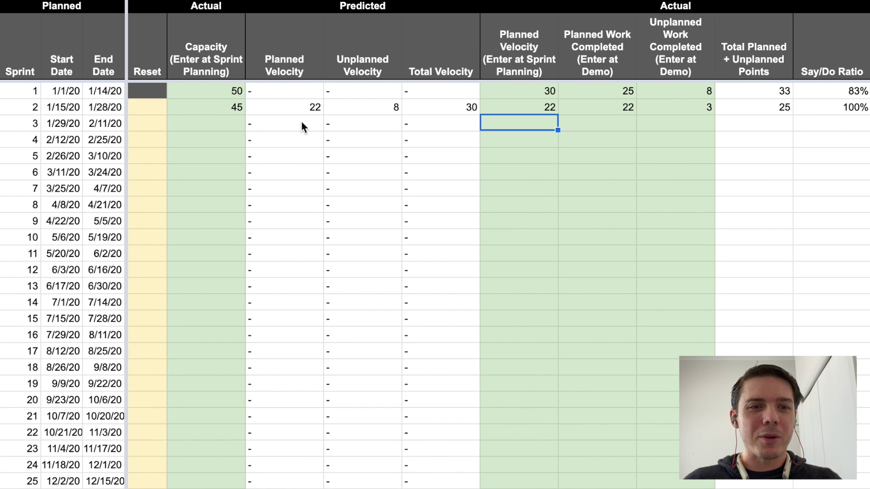
# Step: Enter a capacity of 49 and an actual planned velocity of 24 for Sprint 3
pyautogui.click(229, 123)
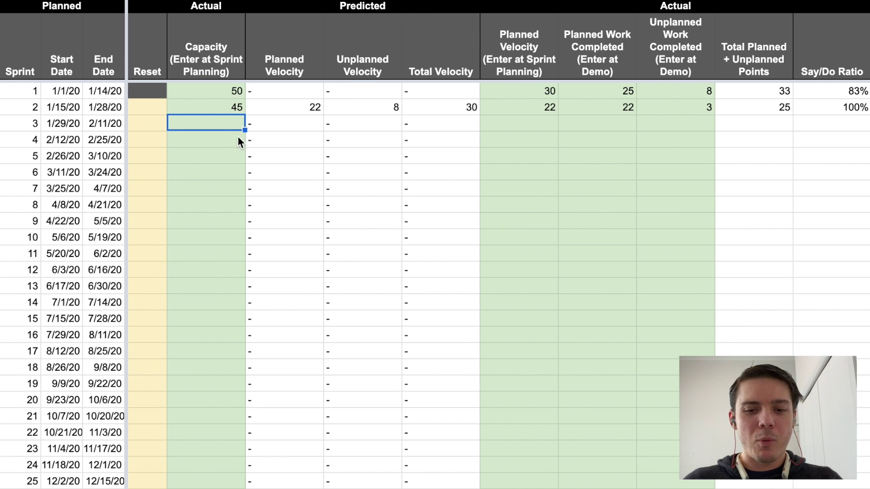
pyautogui.write('49')
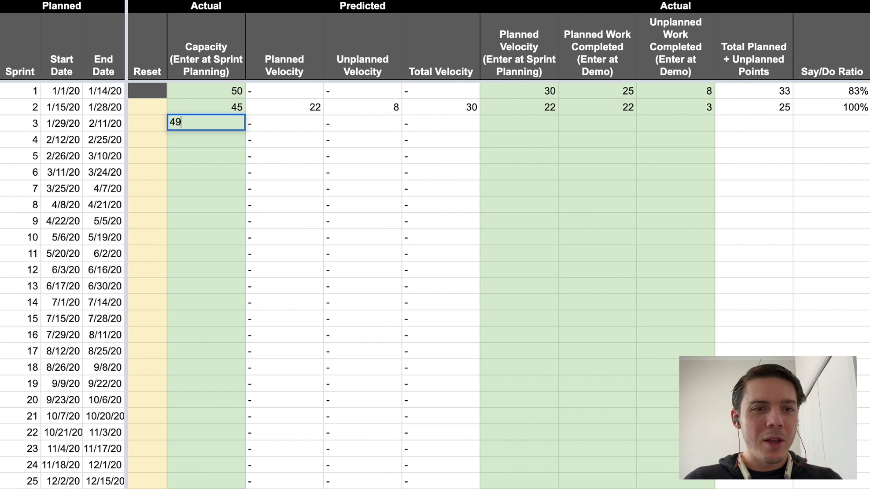
pyautogui.press('Return')
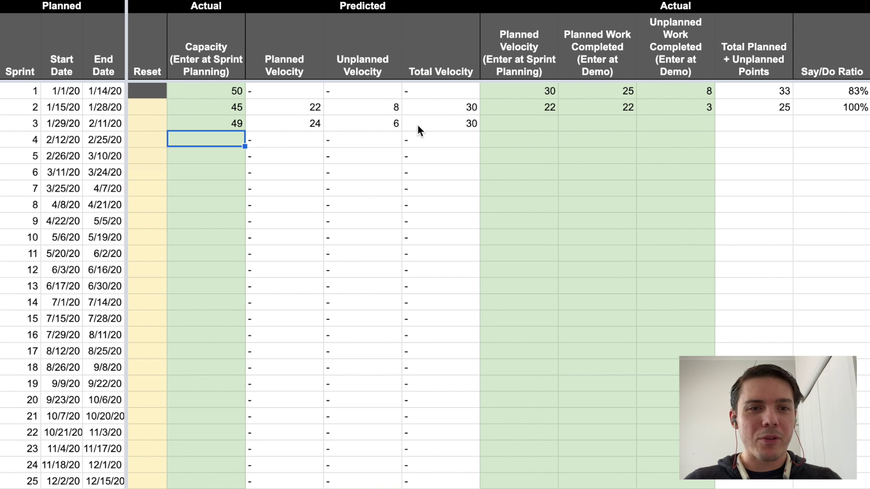
pyautogui.click(287, 121)
pyautogui.click(538, 125)
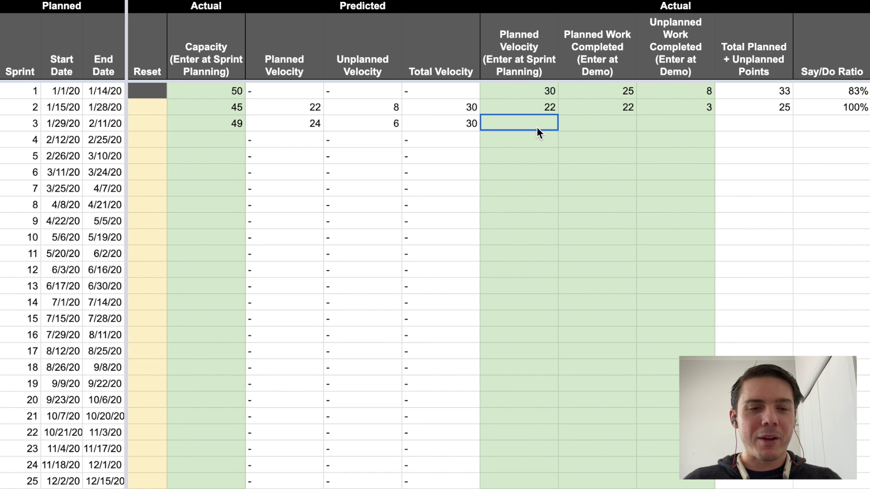
pyautogui.write('24')
pyautogui.press('Return')
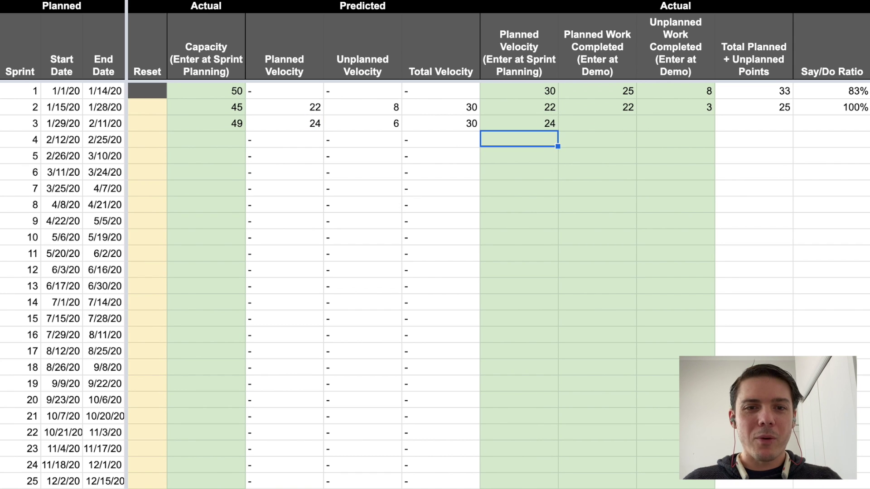
# Step: Record Sprint 3's demo results as 27 points of planned work completed and 0 points of unplanned work completed
pyautogui.click(614, 126)
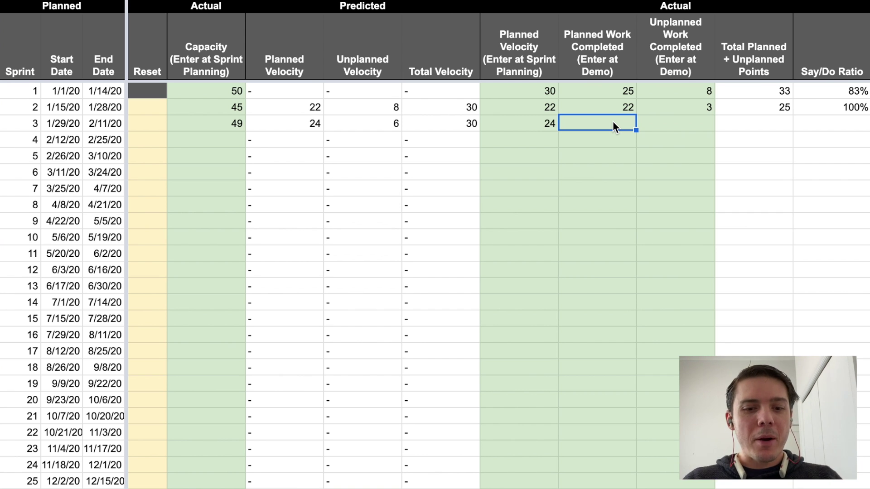
pyautogui.write('27')
pyautogui.press('Return')
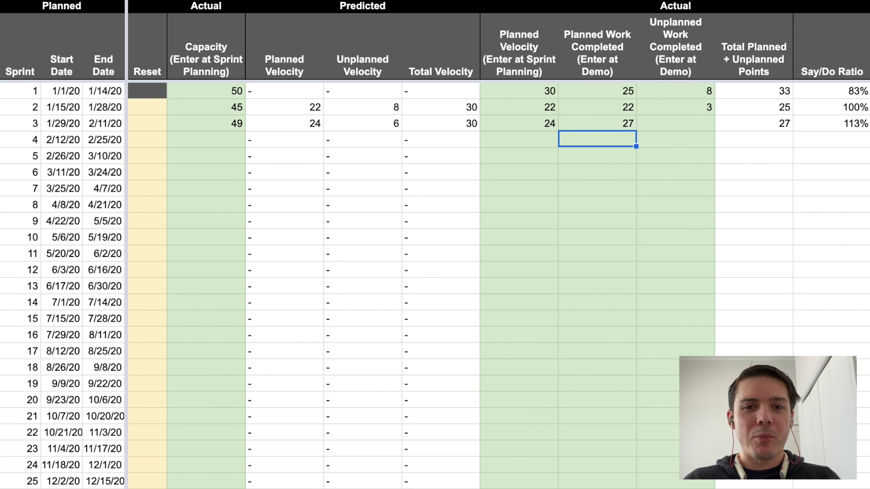
pyautogui.click(675, 123)
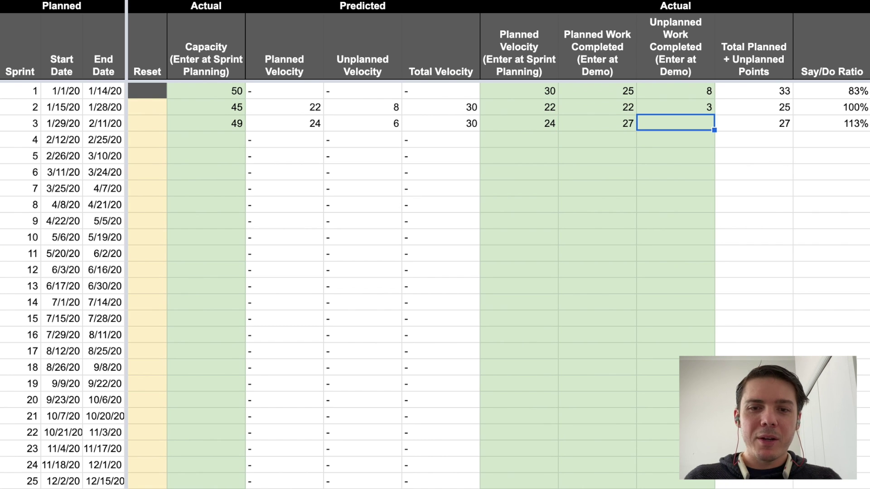
pyautogui.write('0')
pyautogui.press('Return')
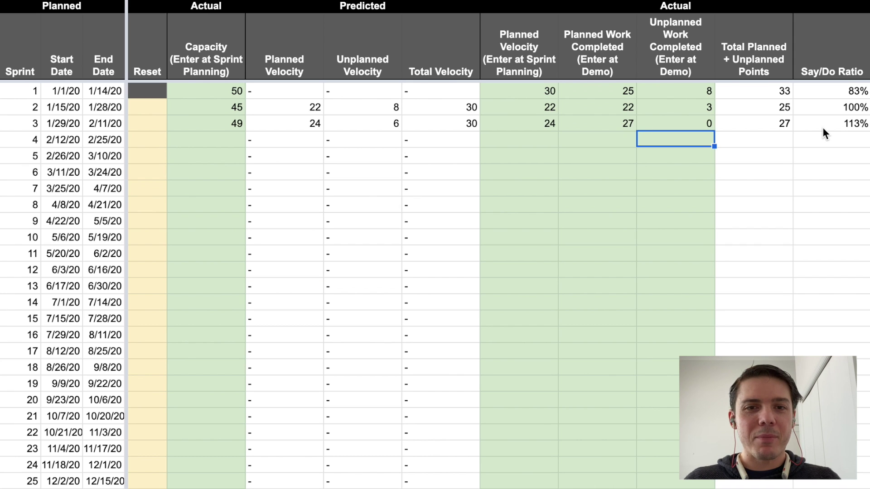
pyautogui.click(590, 120)
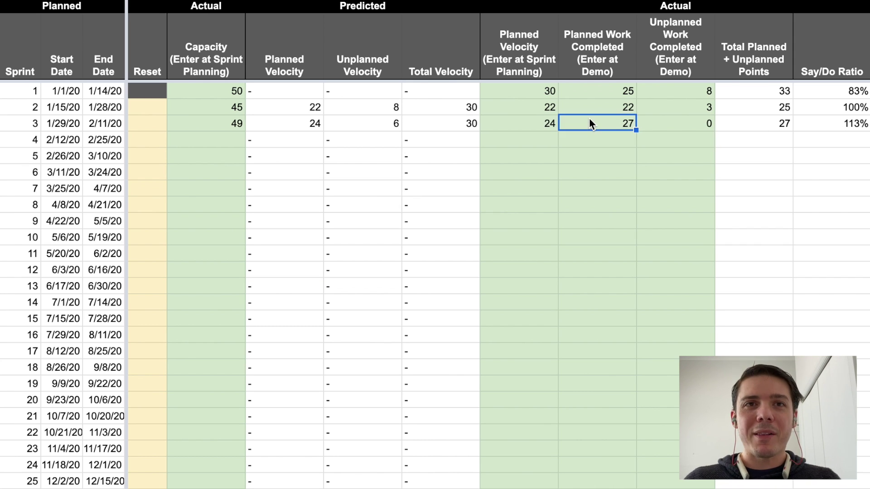
pyautogui.click(538, 120)
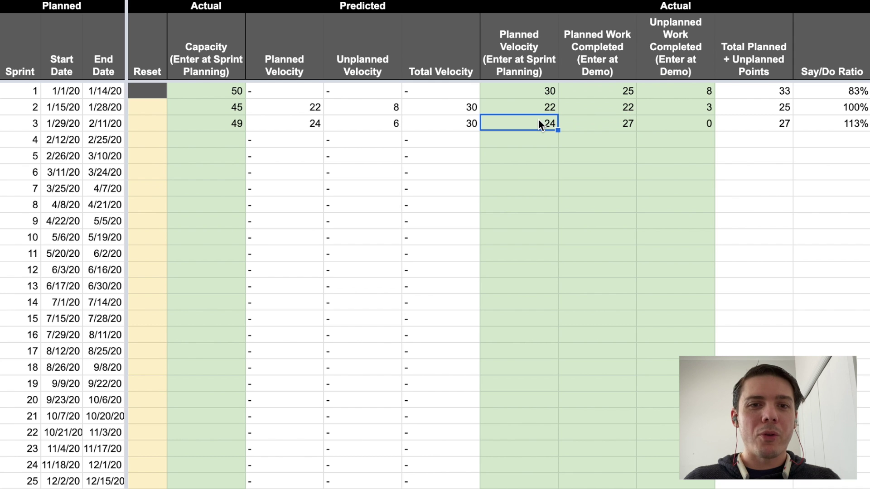
# Step: Enter a capacity of 43 and an actual planned velocity of 21 for Sprint 4
pyautogui.click(222, 139)
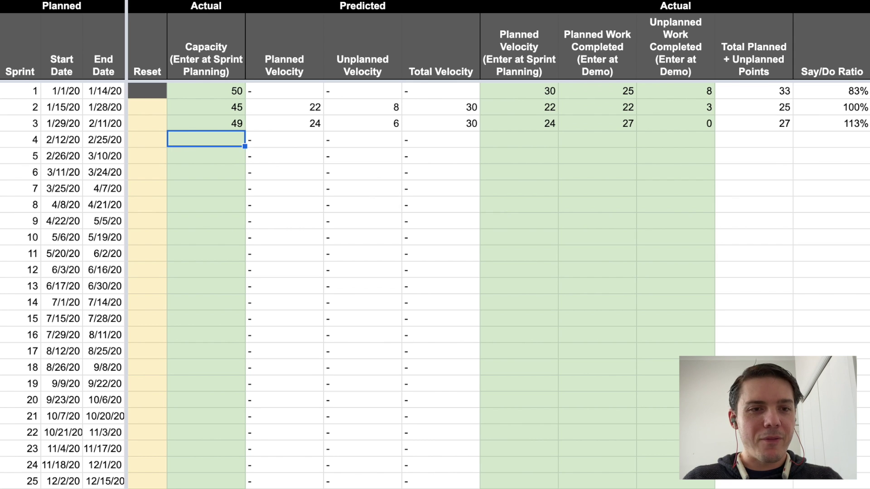
pyautogui.write('43')
pyautogui.press('Return')
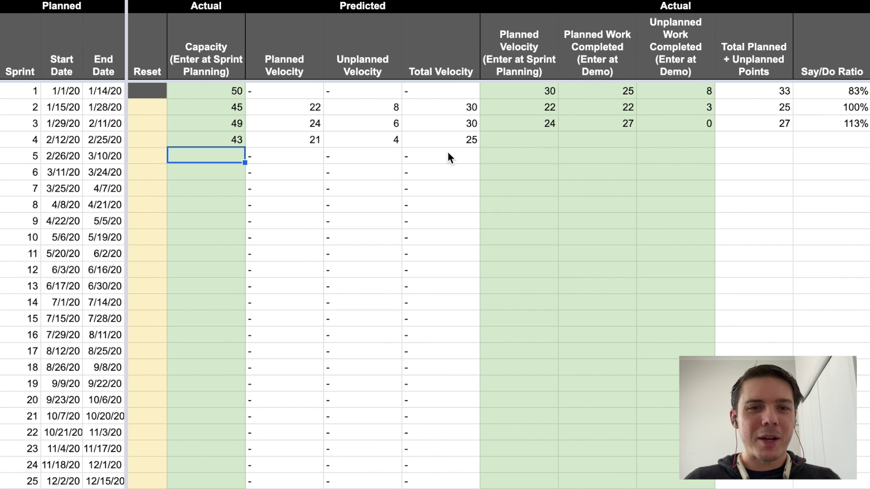
pyautogui.click(498, 140)
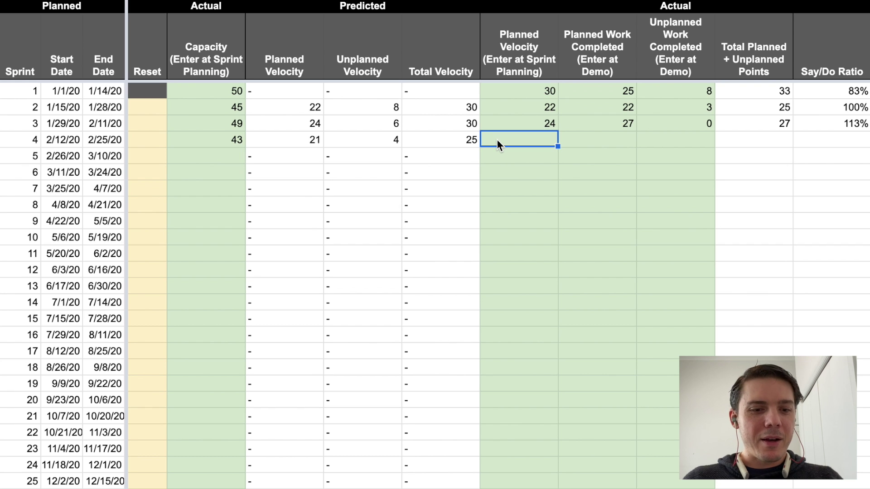
pyautogui.write('21')
pyautogui.press('Tab')
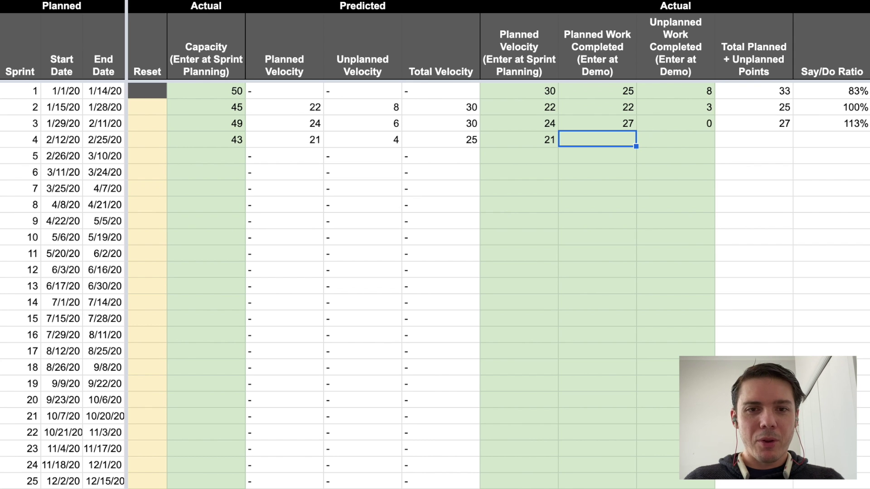
# Step: Record Sprint 4's demo results as 20 points of planned work completed and 5 points of unplanned work completed
pyautogui.write('20')
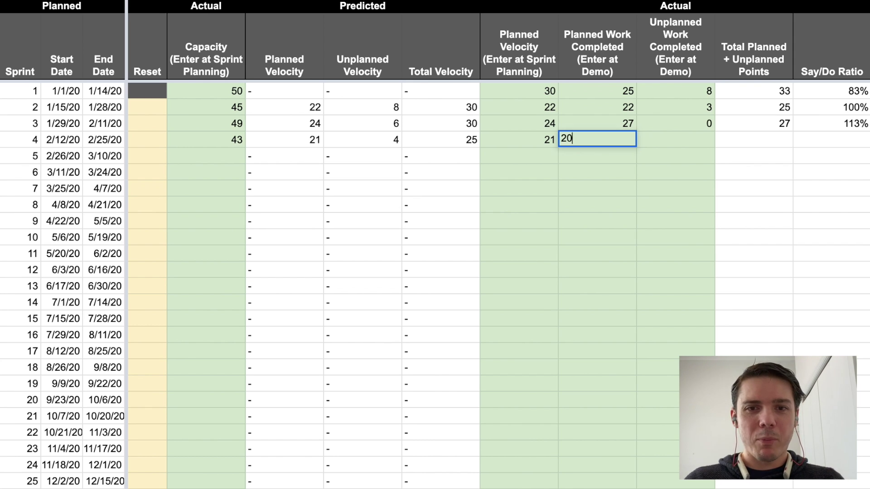
pyautogui.press('Tab')
pyautogui.write('5')
pyautogui.press('Return')
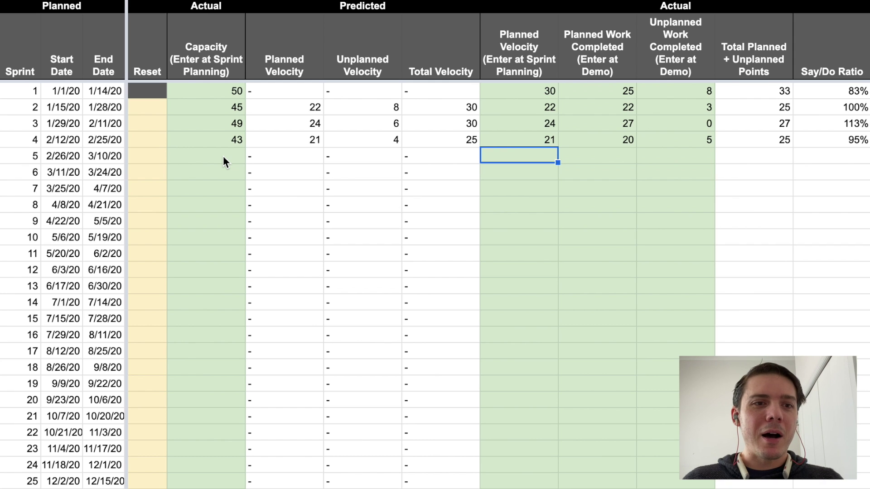
# Step: Enter a capacity of 57 for Sprint 5
pyautogui.click(154, 163)
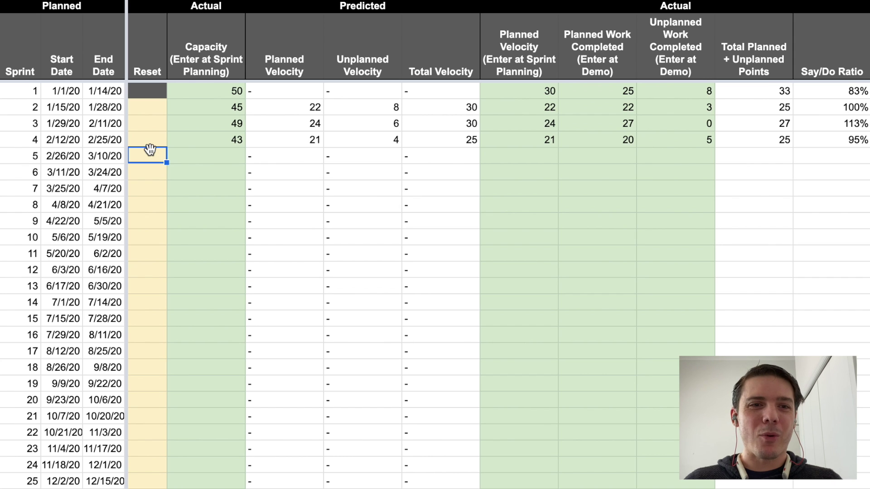
pyautogui.click(188, 154)
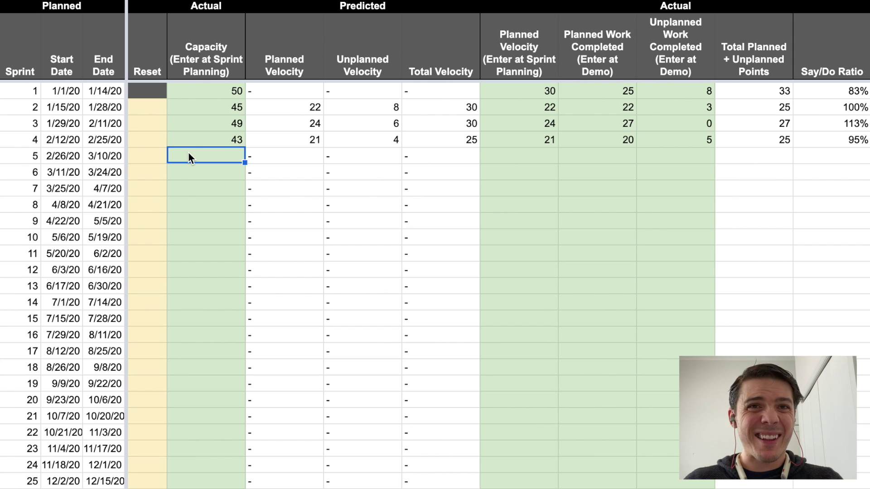
pyautogui.write('57')
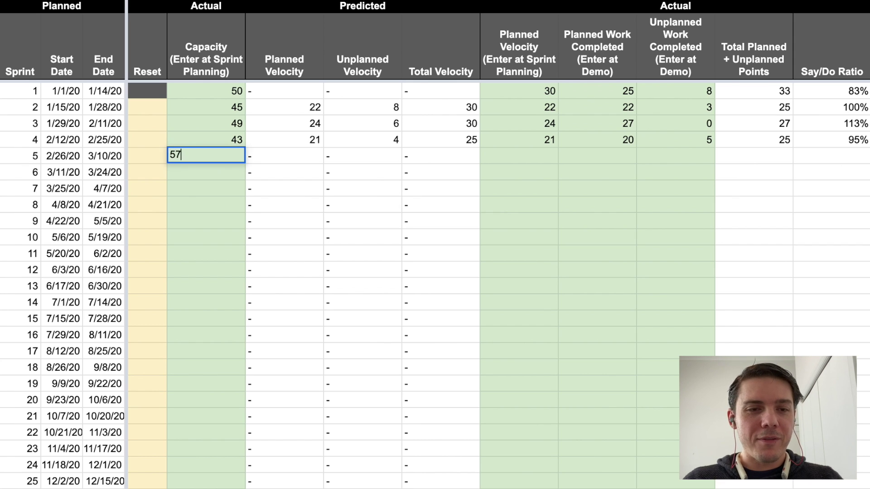
pyautogui.press('Return')
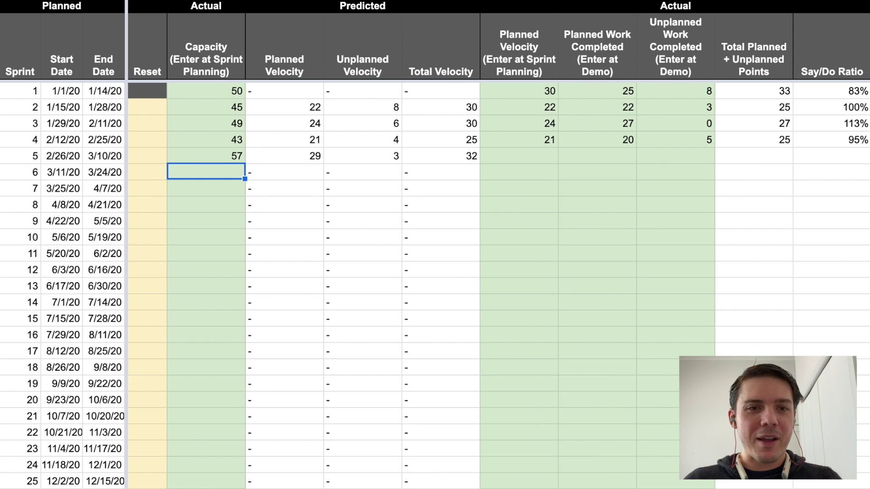
# Step: Mark Sprint 5 as a reset with an x, and clear the mark again to compare the predictions
pyautogui.click(154, 156)
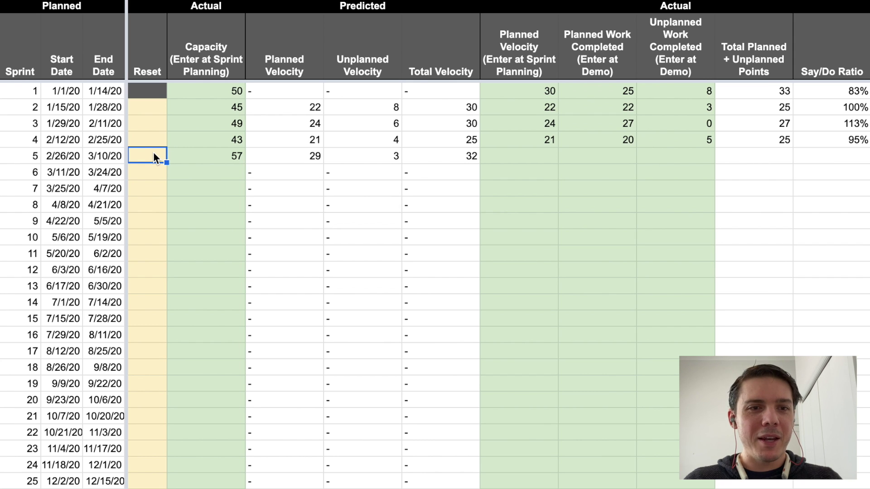
pyautogui.write('x')
pyautogui.press('Return')
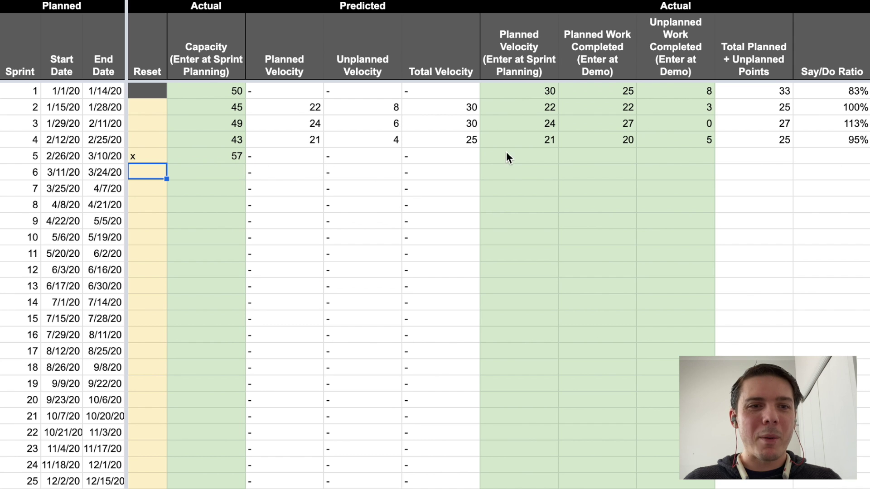
pyautogui.press('Up')
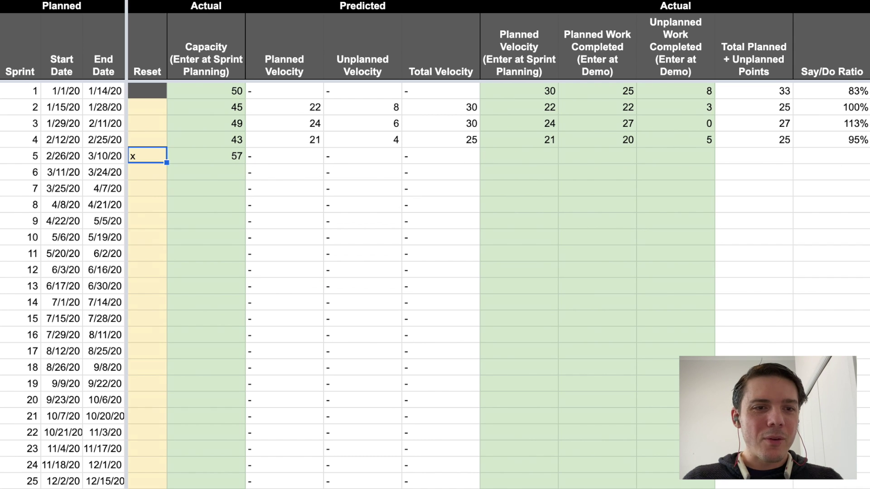
pyautogui.press('Delete')
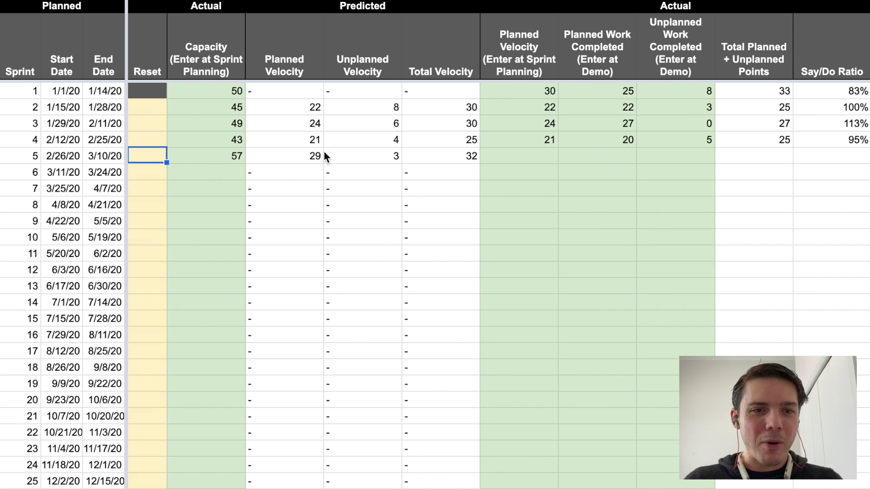
# Step: Mark Sprint 5 as a reset with an x and change its capacity to 47
pyautogui.write('x')
pyautogui.press('Return')
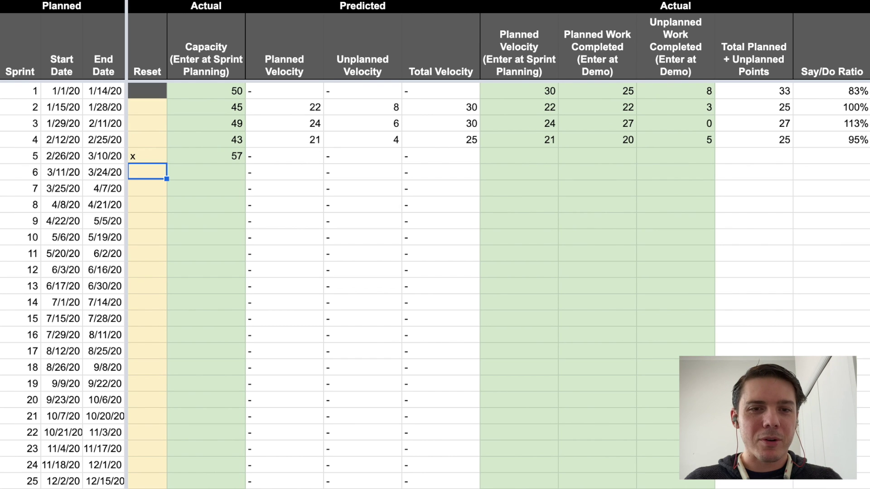
pyautogui.click(238, 157)
pyautogui.write('47')
pyautogui.press('Return')
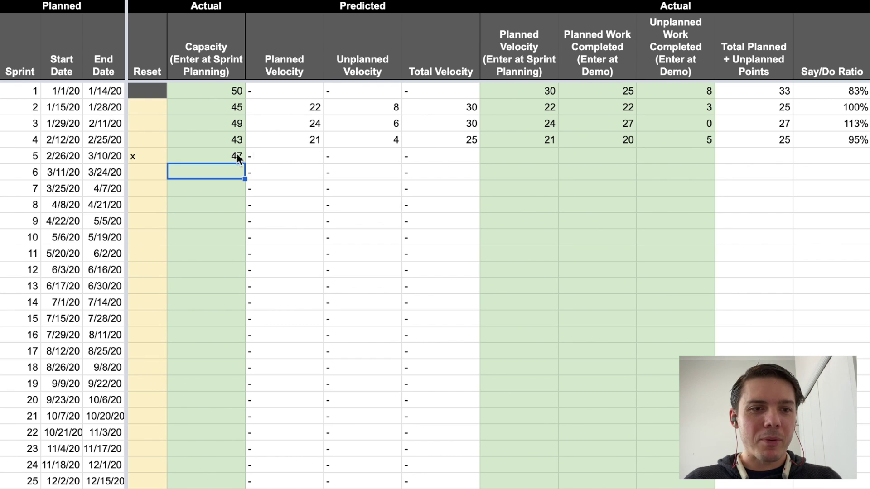
# Step: Clear and re-enter the x reset mark for Sprint 5, and set its capacity to 57
pyautogui.click(145, 159)
pyautogui.press('Delete')
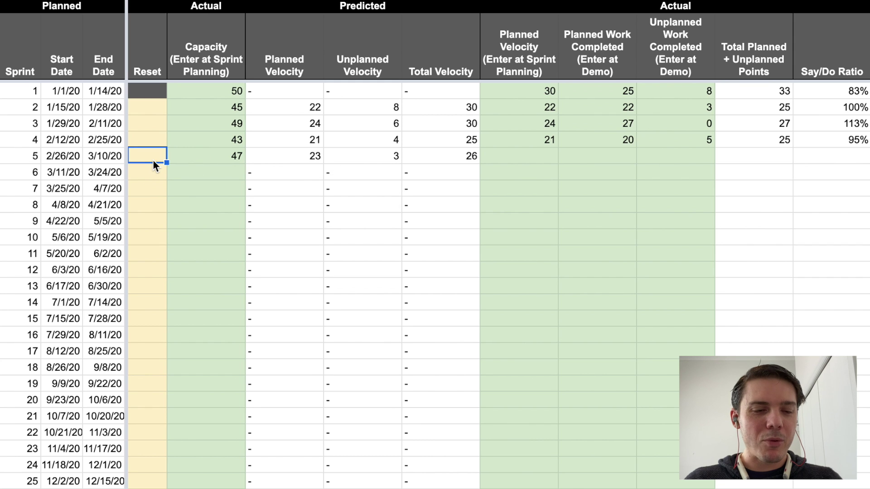
pyautogui.write('x')
pyautogui.press('Return')
pyautogui.click(195, 158)
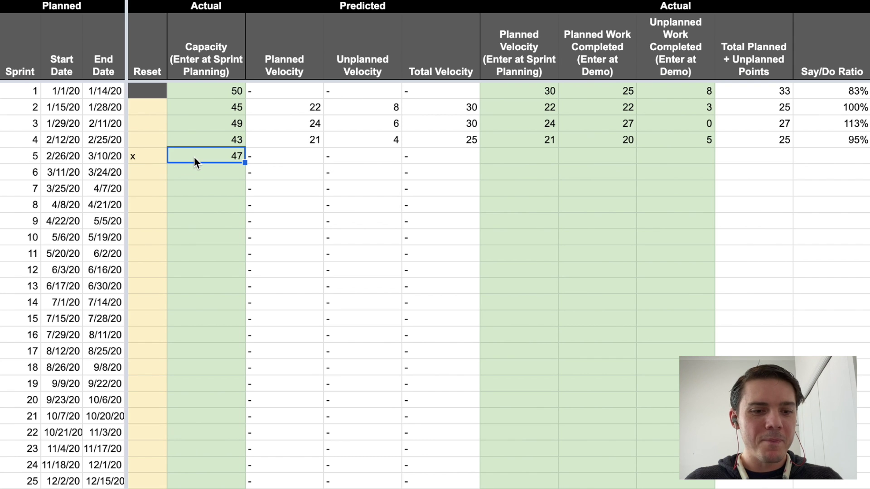
pyautogui.write('57')
pyautogui.press('Return')
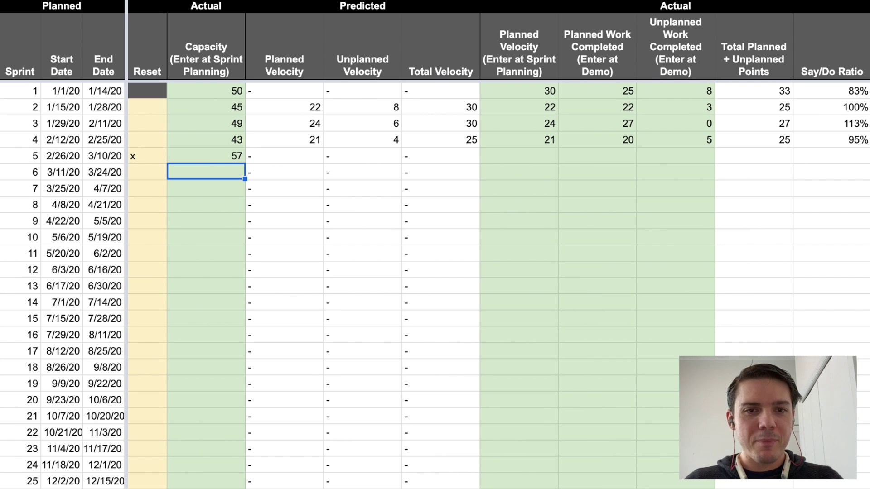
# Step: Enter an actual planned velocity of 23 for Sprint 5
pyautogui.click(533, 158)
pyautogui.write('23')
pyautogui.press('Return')
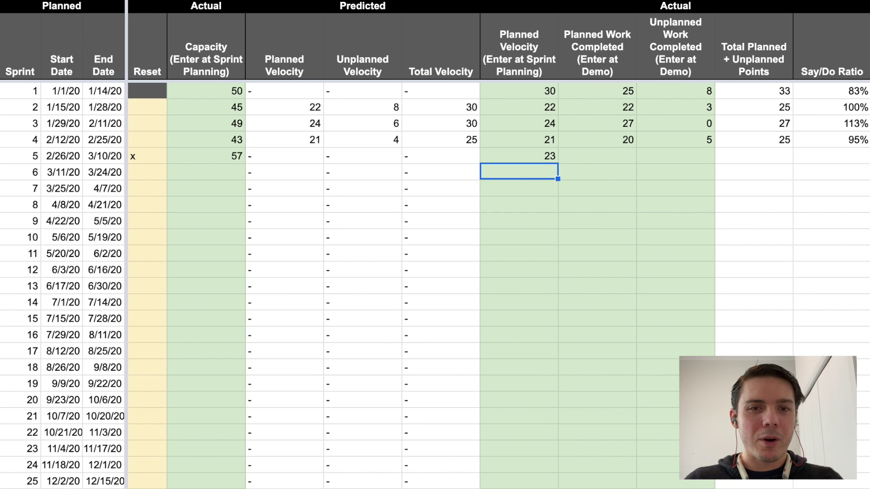
# Step: Record Sprint 5's demo results as 26 points of planned work completed and 2 points of unplanned work completed
pyautogui.press('Down')
pyautogui.press('Right')
pyautogui.press('Up')
pyautogui.press('Up')
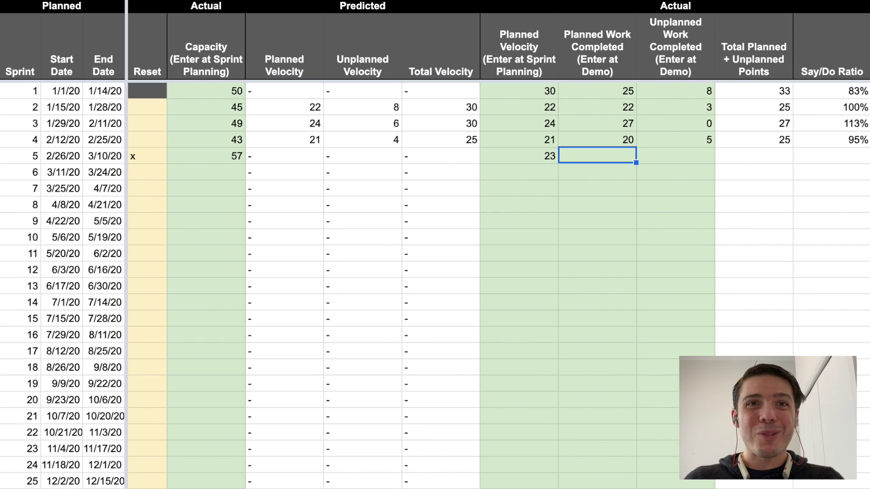
pyautogui.write('26')
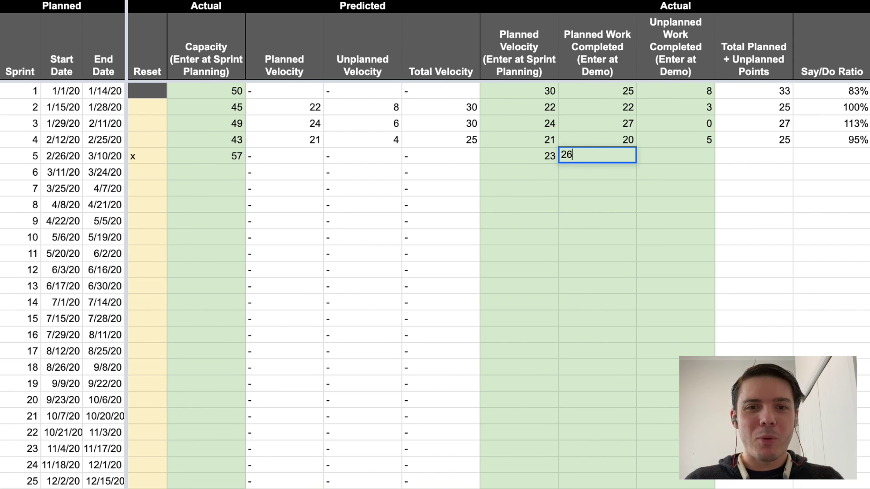
pyautogui.press('Tab')
pyautogui.write('2')
pyautogui.press('Tab')
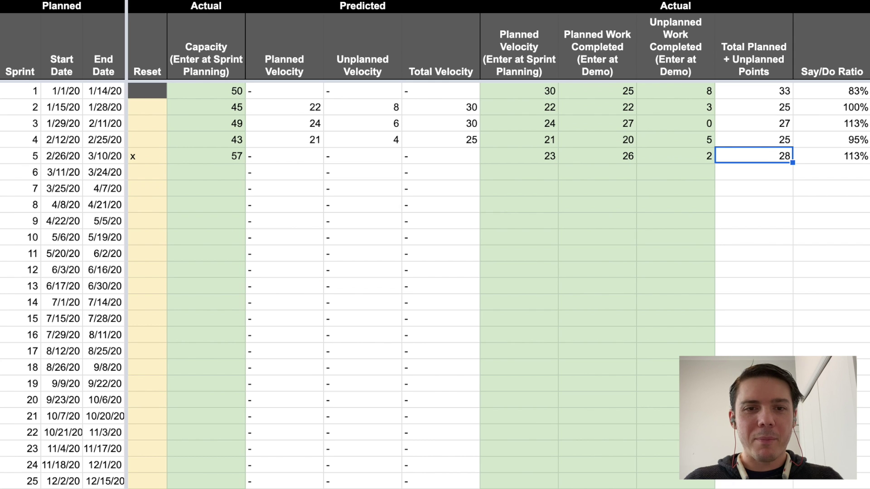
# Step: Enter a capacity of 60 for Sprint 6 and review its predicted planned, unplanned and total velocity
pyautogui.click(214, 171)
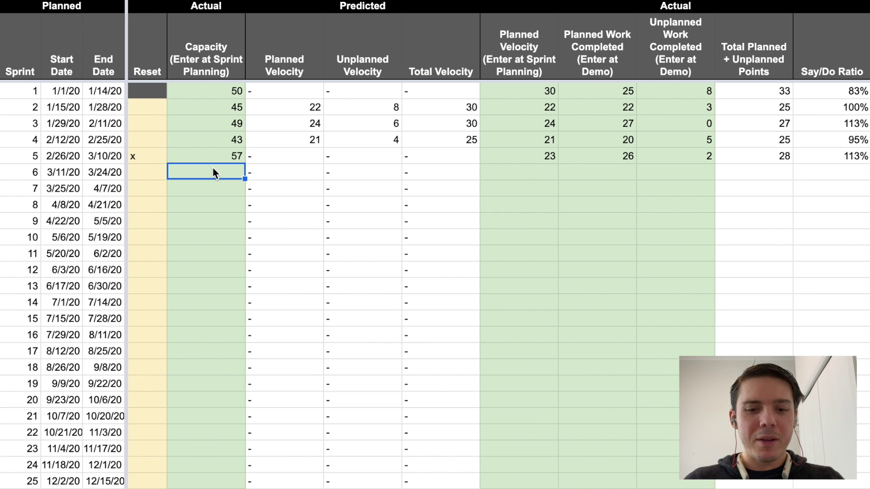
pyautogui.write('60')
pyautogui.press('Return')
pyautogui.press('Up')
pyautogui.press('Right')
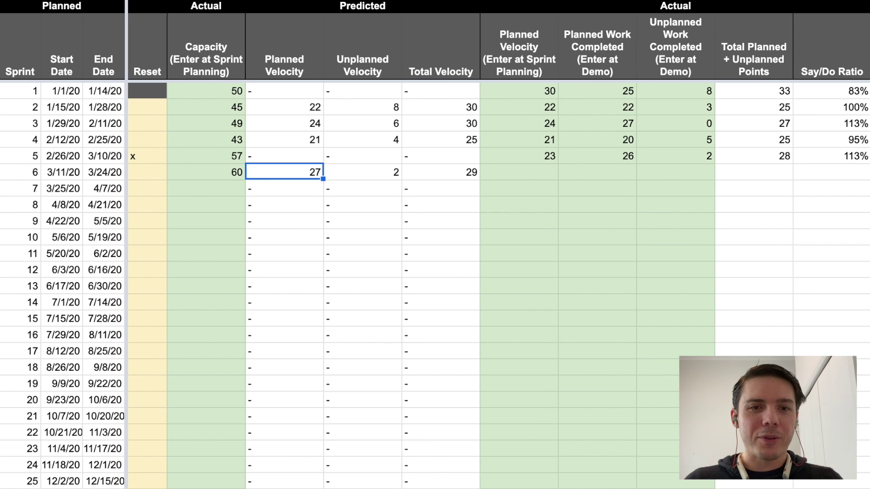
pyautogui.press('Right')
pyautogui.press('Right')
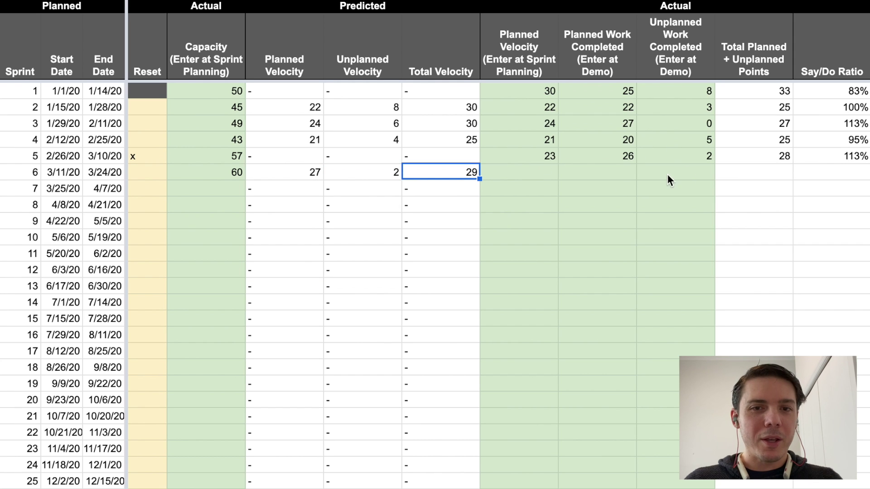